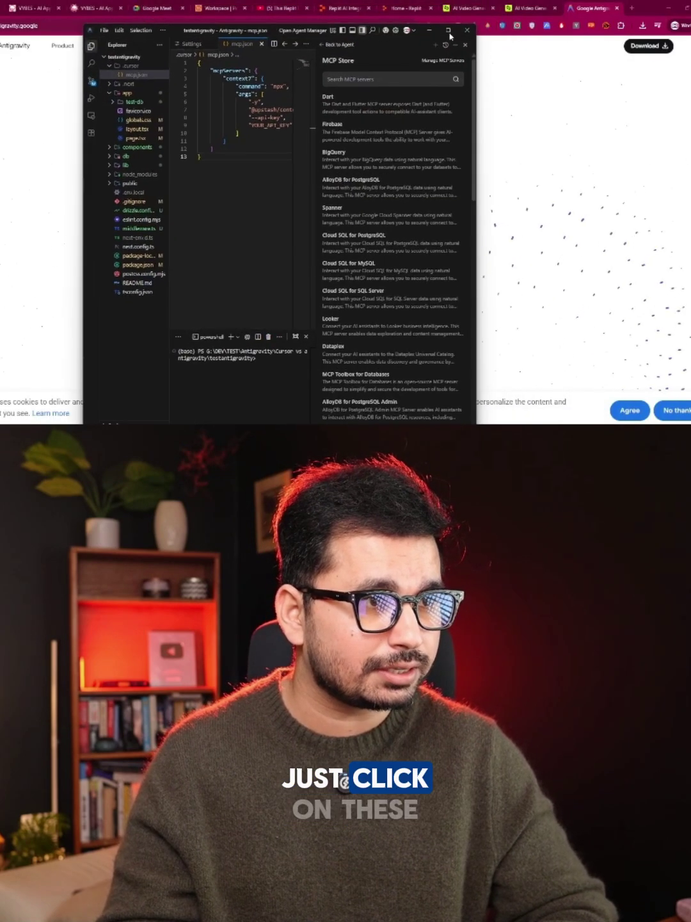
Step: Dismiss the MCP options dropdown and open the Dart server's details page from the MCP Store
{"action": "left_click", "coordinate": [456, 47]}
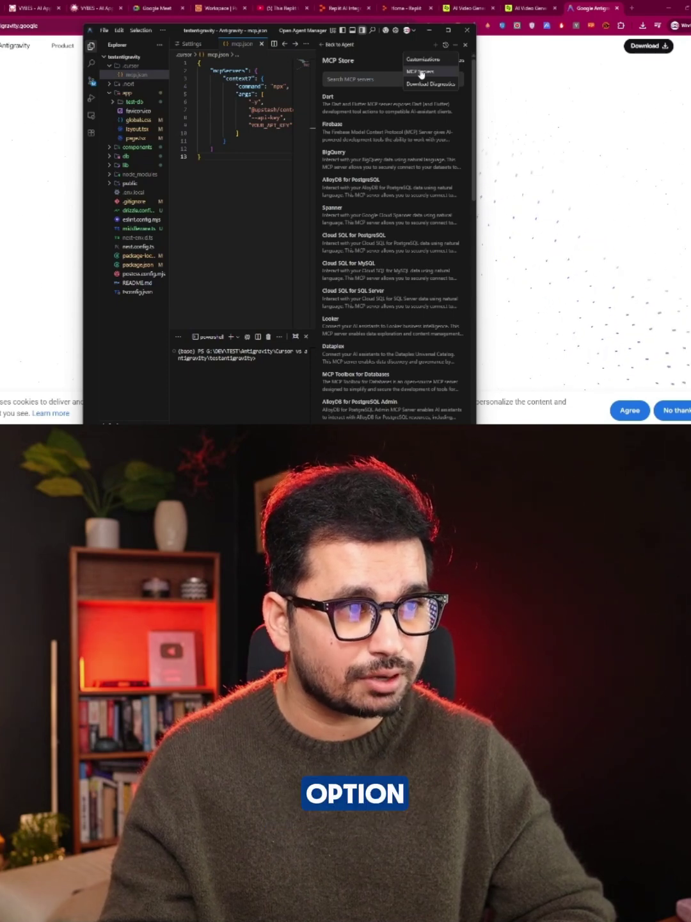
{"action": "left_click", "coordinate": [421, 73]}
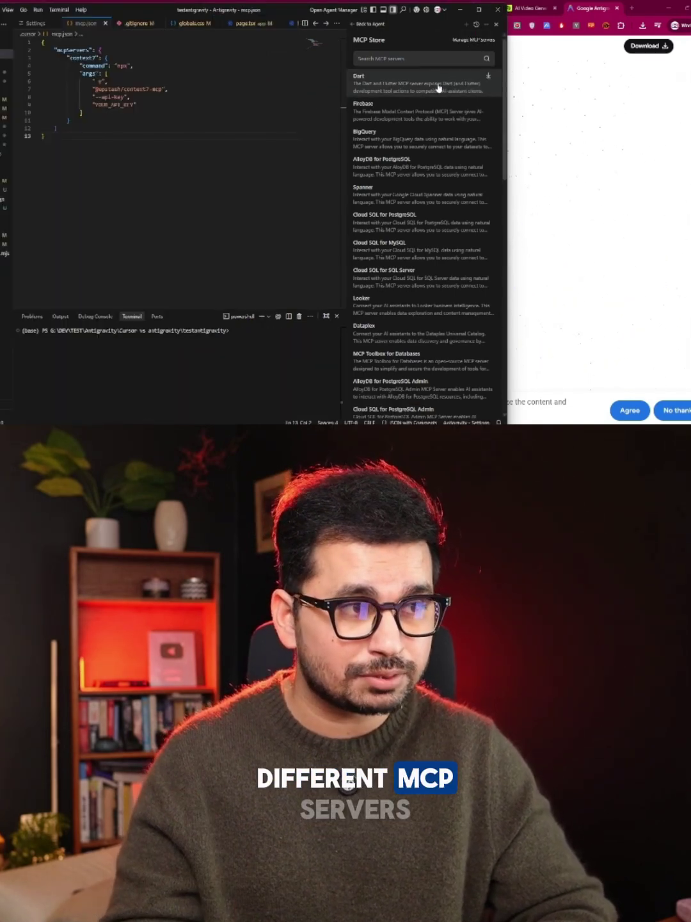
{"action": "left_click", "coordinate": [430, 87]}
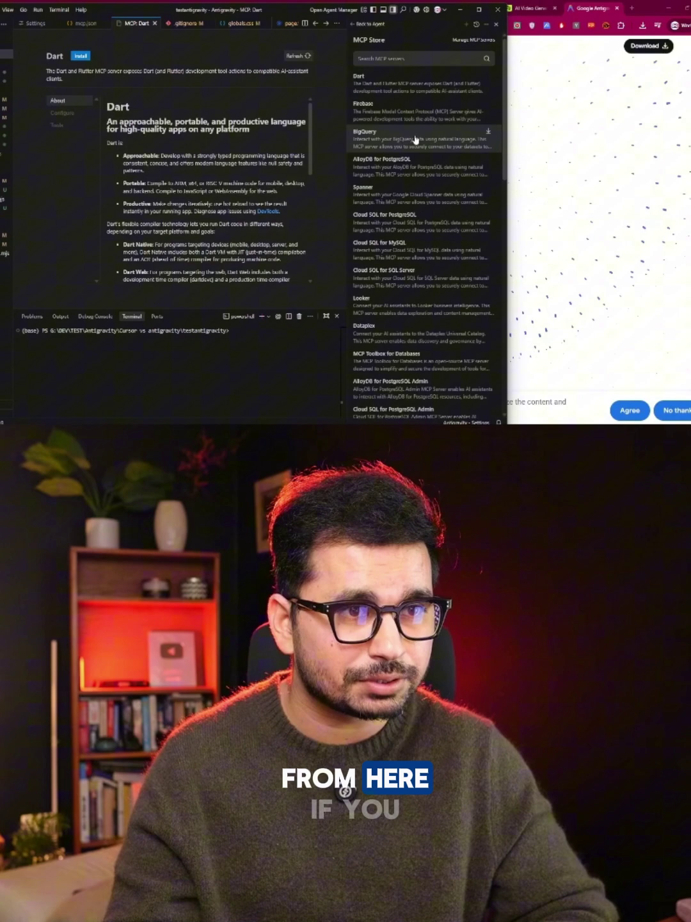
{"action": "scroll", "coordinate": [445, 122], "scroll_direction": "down", "scroll_amount": 1}
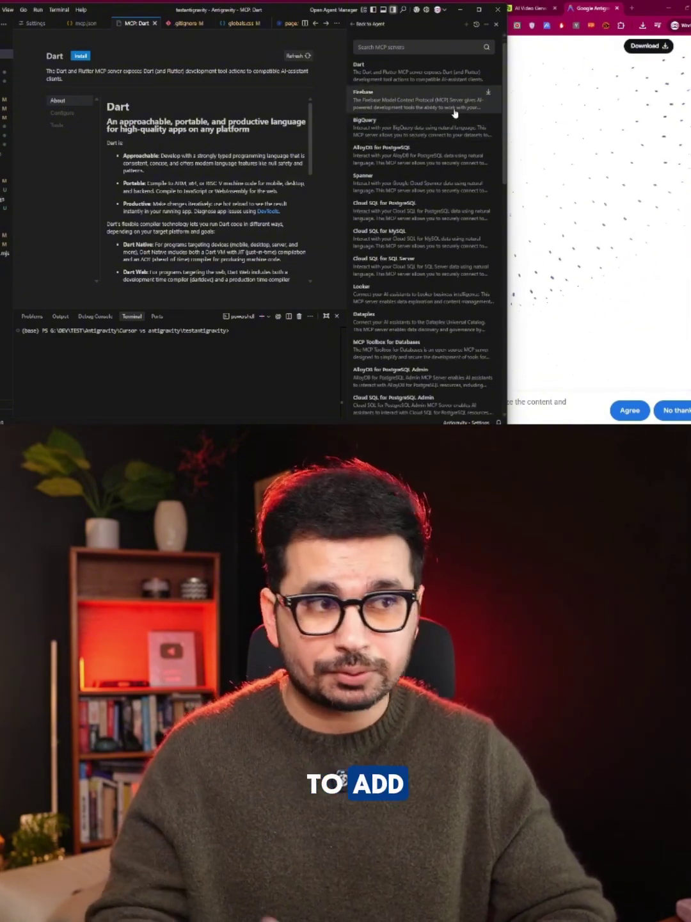
Step: In a new Chrome tab, search for 'context7 mcp' using the suggested query
{"action": "left_click", "coordinate": [631, 9]}
{"action": "type", "text": "con"}
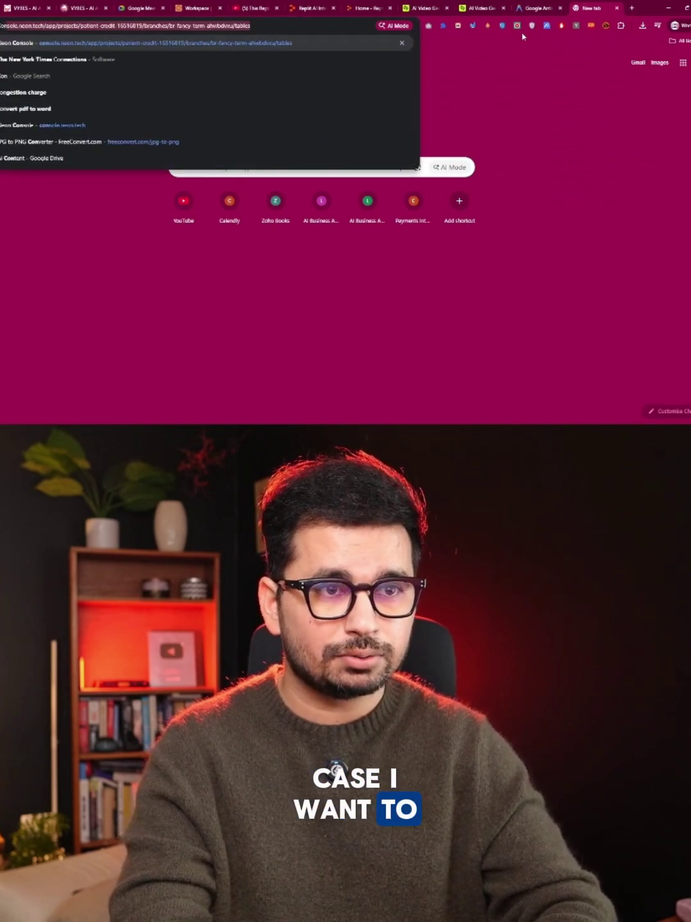
{"action": "type", "text": "text"}
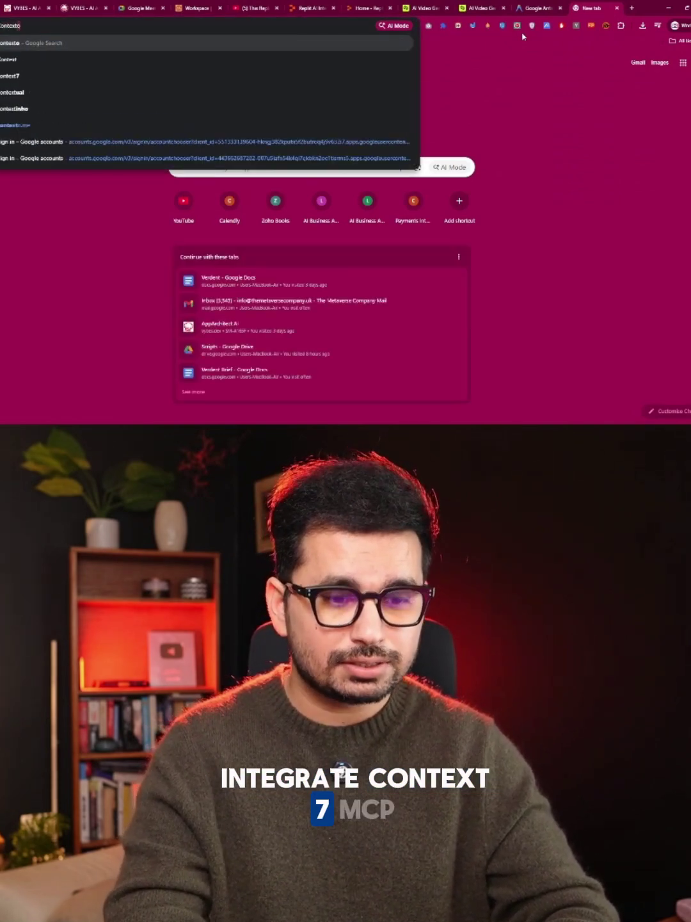
{"action": "type", "text": " 7"}
{"action": "key", "text": "Down"}
{"action": "key", "text": "Return"}
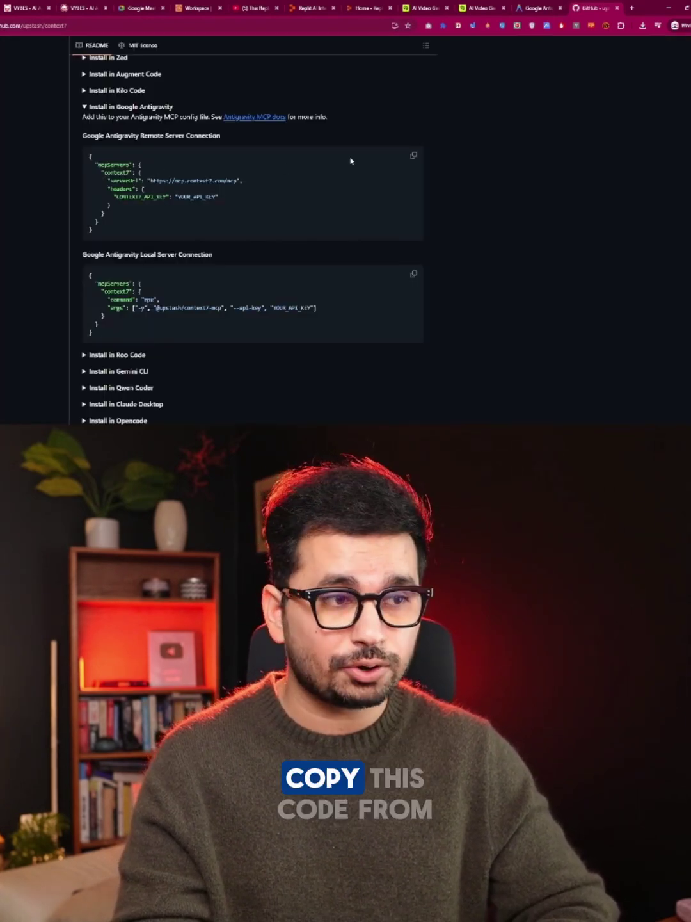
Step: Back in Antigravity, overwrite .cursor/mcp.json with the copied Context7 remote server JSON
{"action": "key", "text": "alt+Tab"}
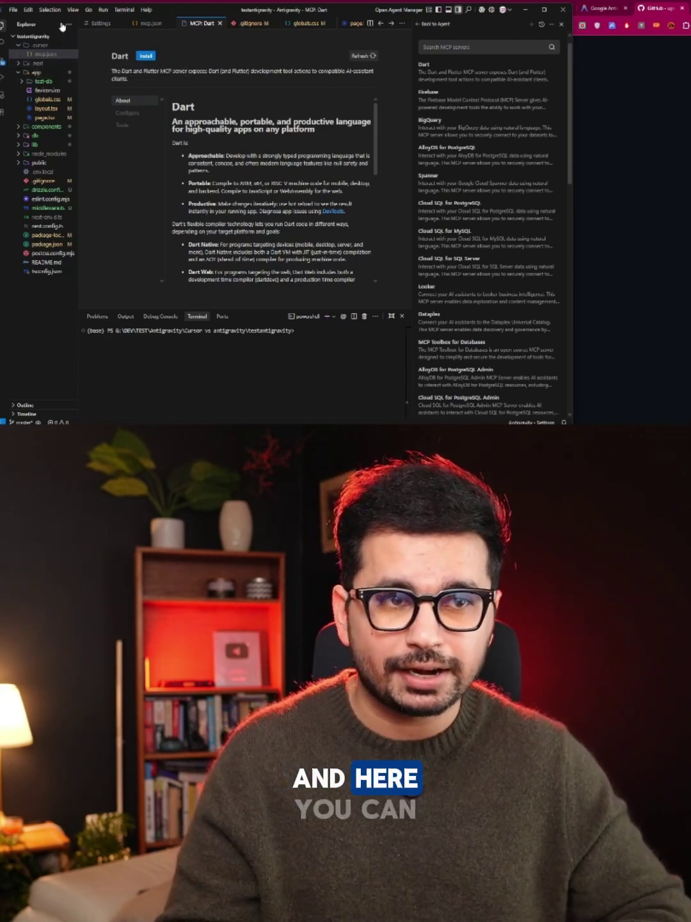
{"action": "left_click", "coordinate": [37, 56]}
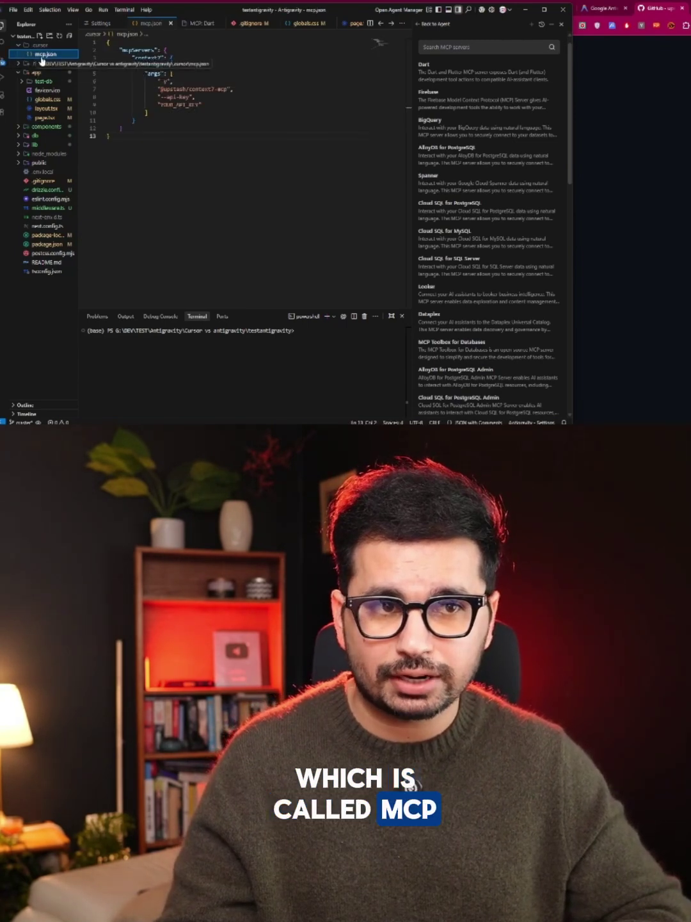
{"action": "left_click", "coordinate": [134, 51]}
{"action": "key", "text": "ctrl+a"}
{"action": "key", "text": "BackSpace"}
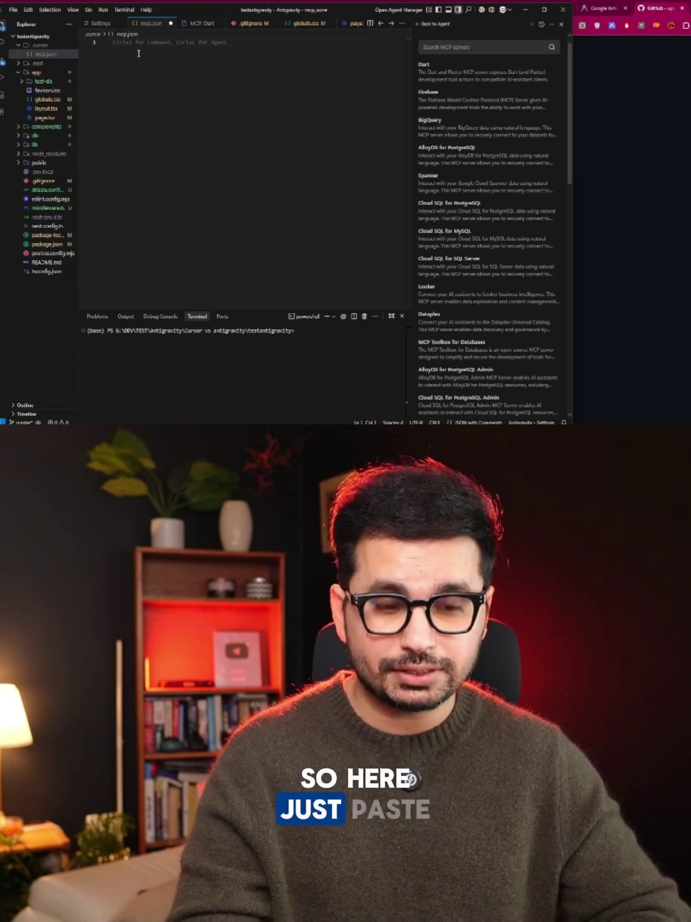
{"action": "type", "text": "{   \"mcpServers\": {     \"context7\": {       \"serverUrl\": \"https://mcp.context7.com/mcp\",       \"headers\": {         \"CONTEXT7_API_KEY\": \"YOUR_API_KEY\"       }     }   } }"}
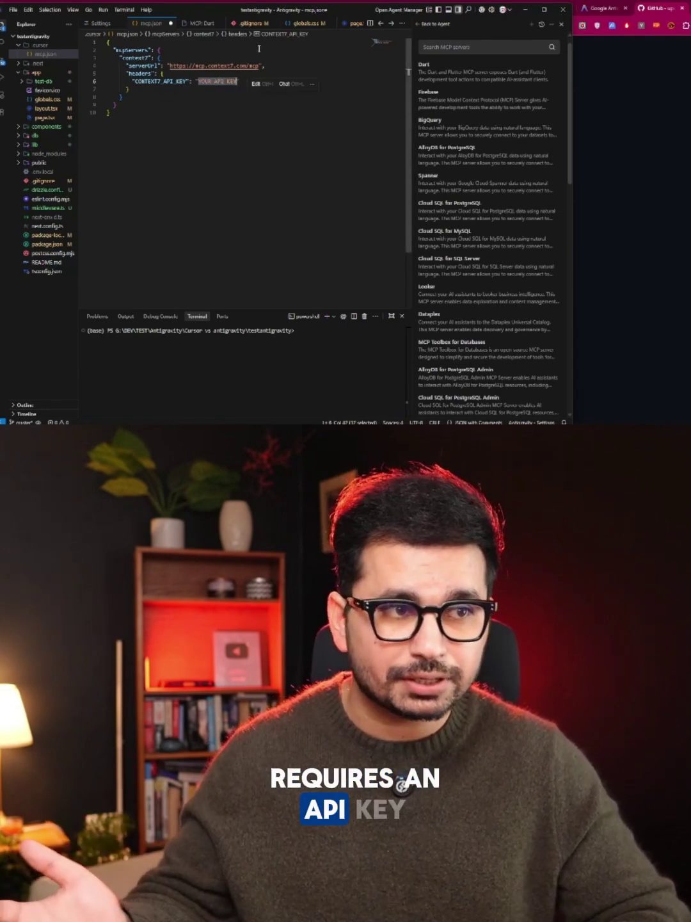
Step: Send the Agent a request to add the MCP server, with the Context7 JSON config pasted below it
{"action": "left_click", "coordinate": [392, 180]}
{"action": "left_click", "coordinate": [424, 25]}
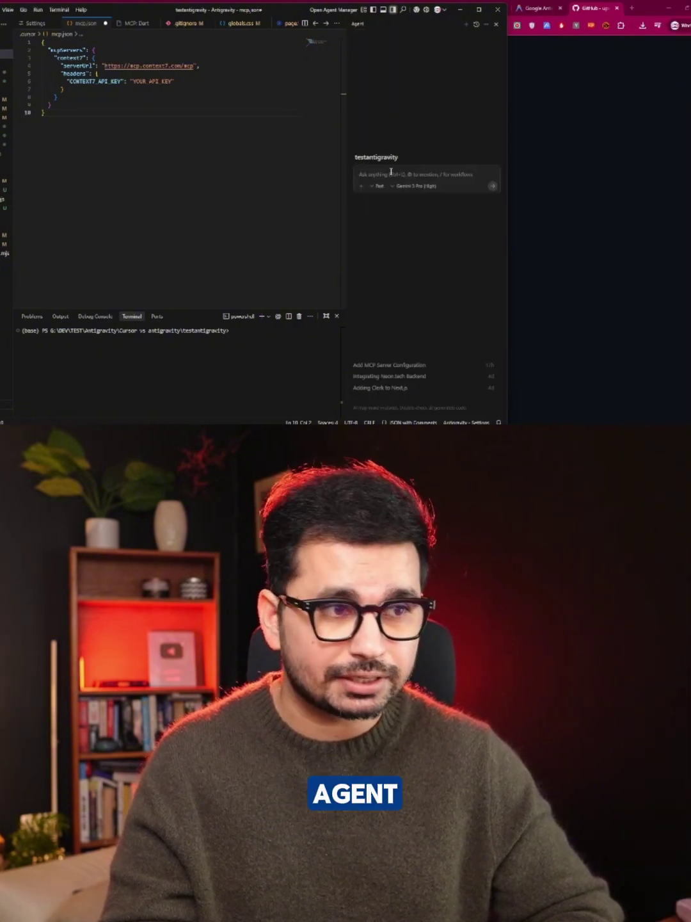
{"action": "type", "text": "P"}
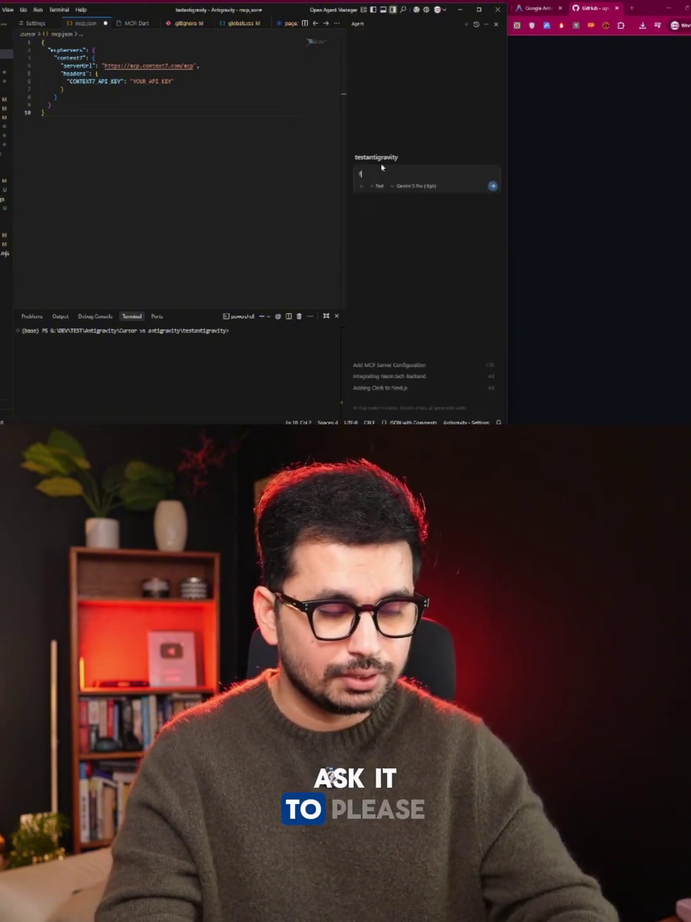
{"action": "type", "text": "lease add this"}
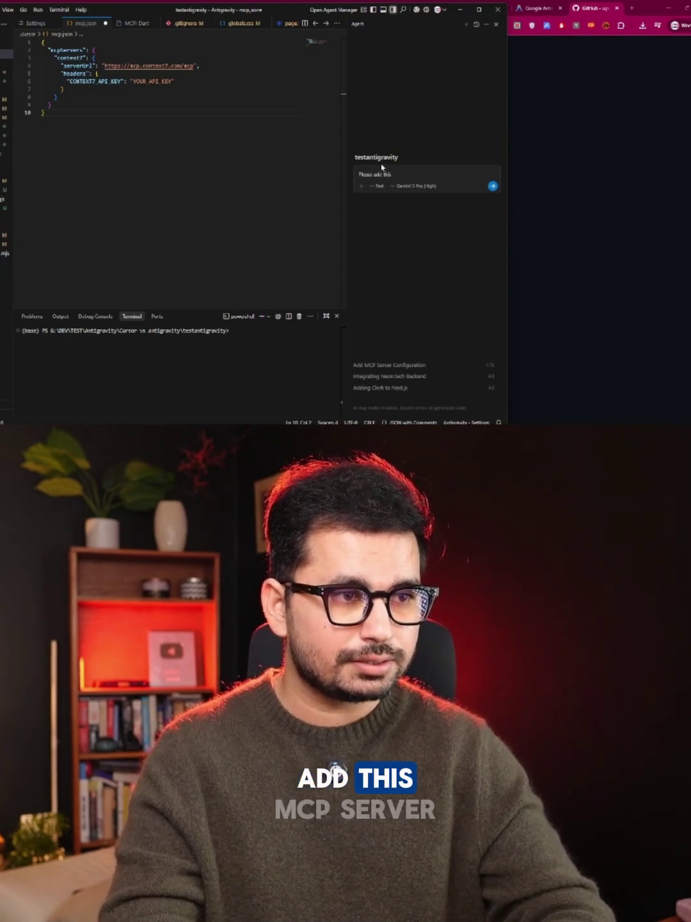
{"action": "type", "text": " MCP Server"}
{"action": "key", "text": "shift+Return"}
{"action": "key", "text": "ctrl+v"}
{"action": "key", "text": "Return"}
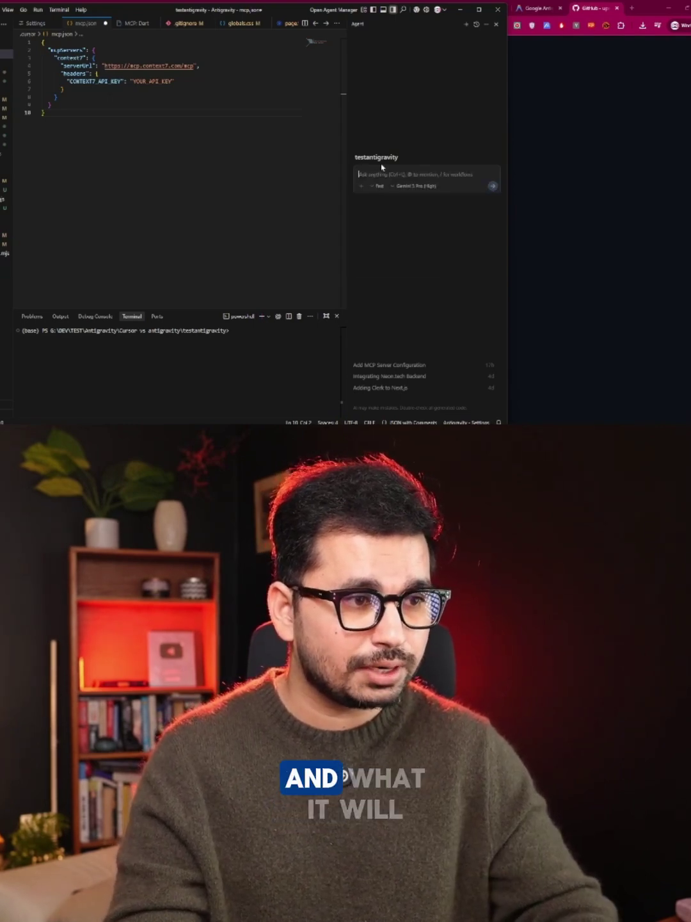